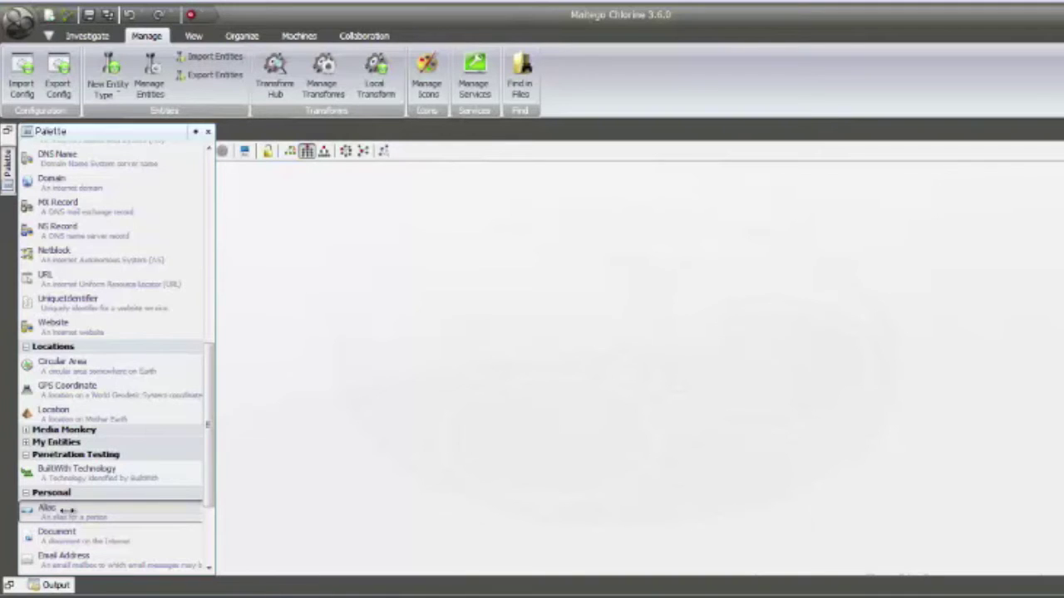
Drop an Alias entity from the Palette onto the graph and label it CWA
{"action": "left_click_drag", "start_coordinate": [73, 518], "coordinate": [653, 271]}
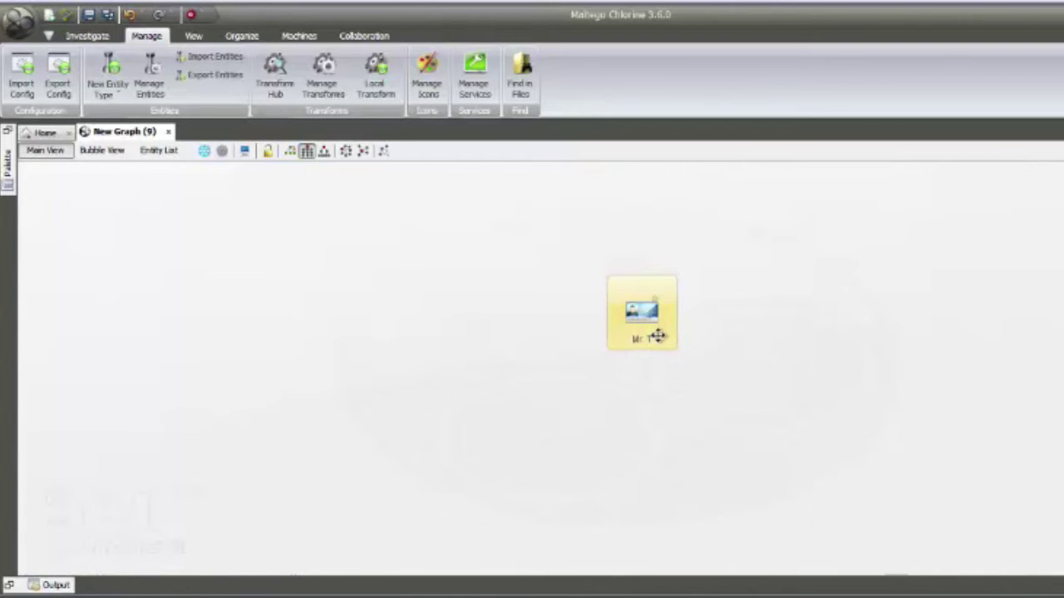
{"action": "left_click", "coordinate": [657, 336]}
{"action": "type", "text": "CWA"}
{"action": "key", "text": "Return"}
Run the Digital Shadows Alias to Actor transform on CWA to get Crackas With Attitude (CWA)
{"action": "right_click", "coordinate": [656, 318]}
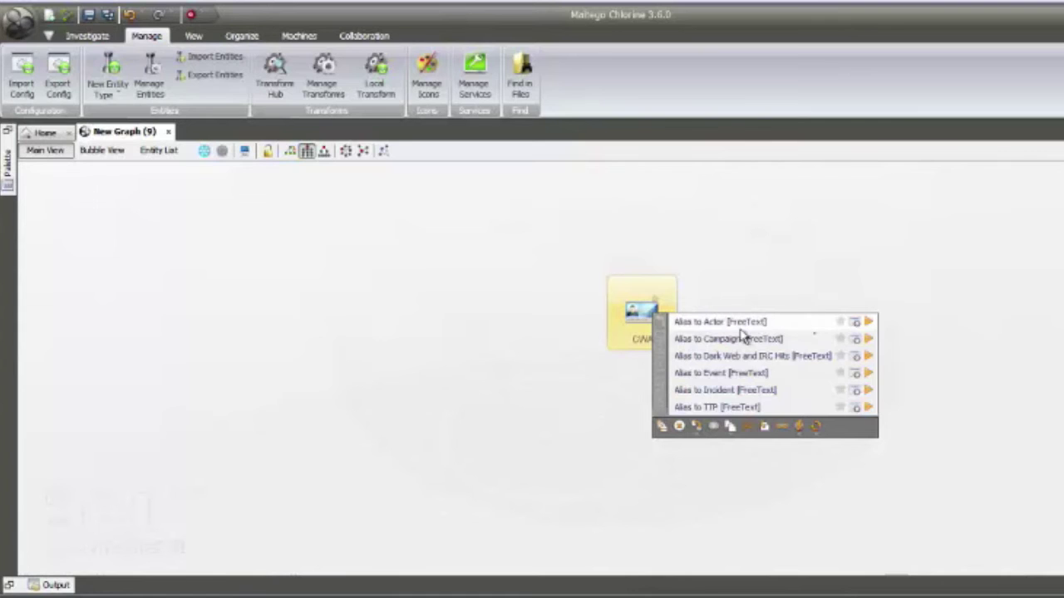
{"action": "left_click", "coordinate": [868, 323]}
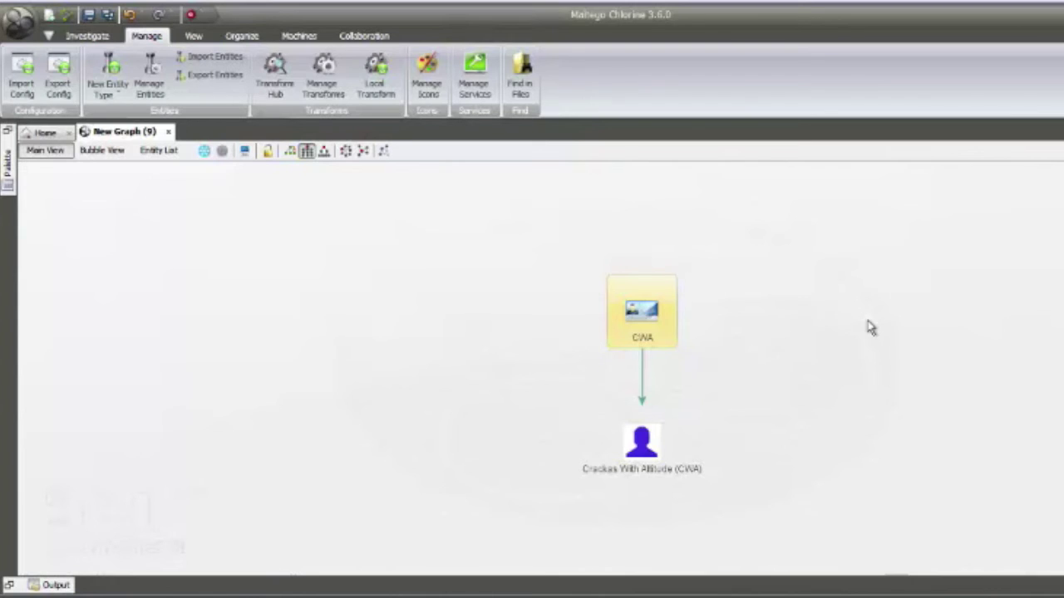
Run Actor to Motivation on the actor, adding Ideological - Anti-Establishment beneath it
{"action": "left_click", "coordinate": [650, 453]}
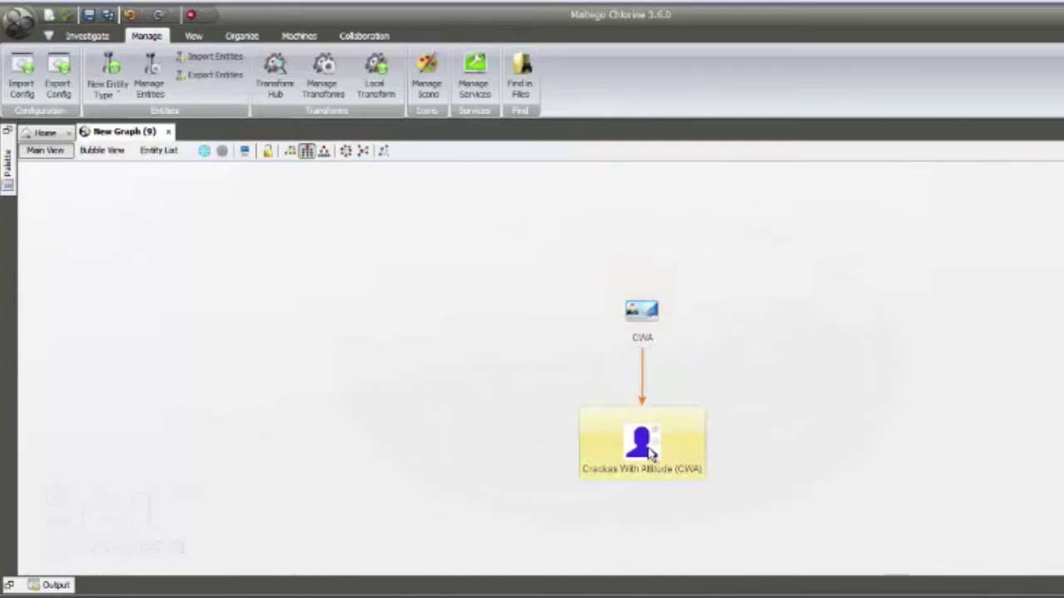
{"action": "right_click", "coordinate": [651, 453]}
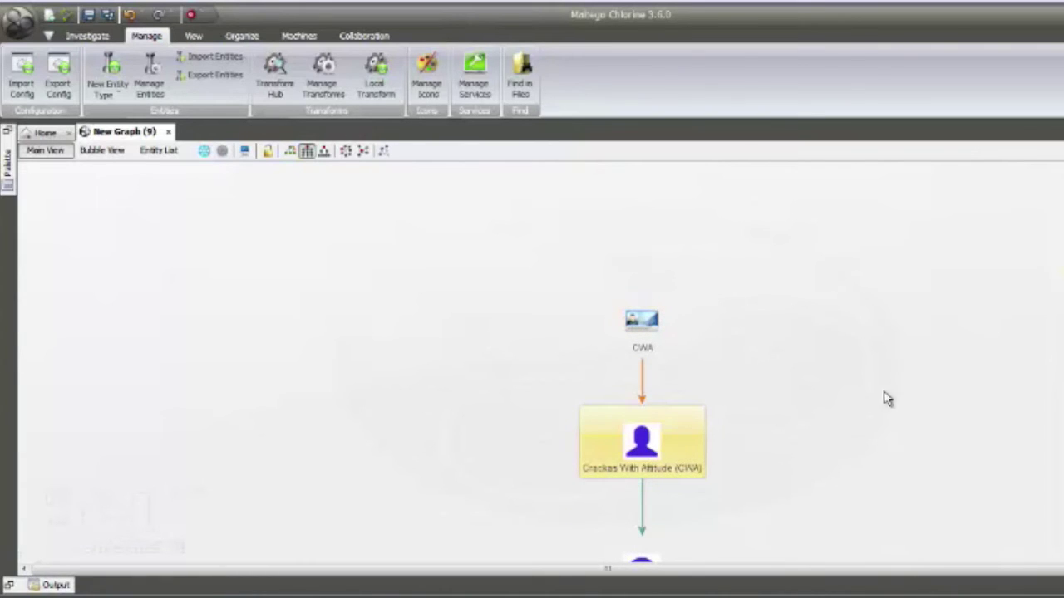
{"action": "left_click", "coordinate": [1029, 373]}
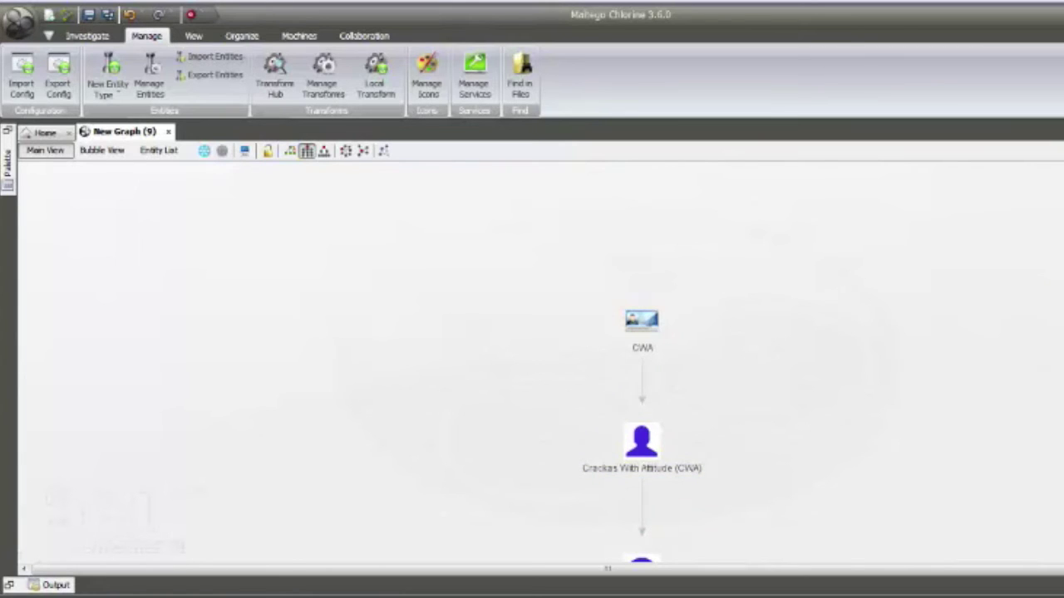
{"action": "scroll", "coordinate": [987, 475], "scroll_direction": "down", "scroll_amount": 1}
{"action": "scroll", "coordinate": [987, 474], "scroll_direction": "down", "scroll_amount": 1}
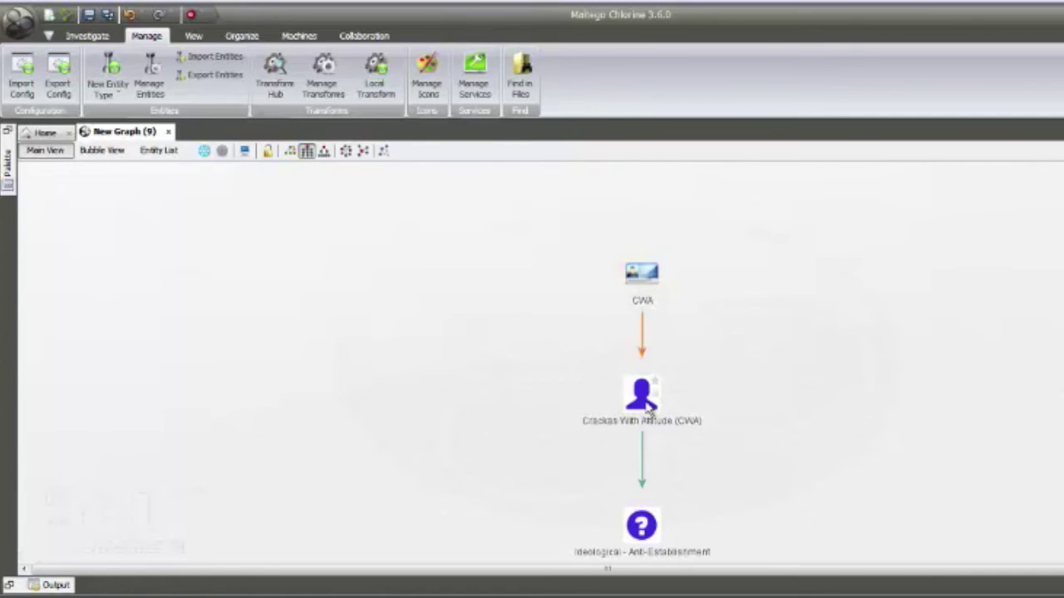
{"action": "left_click", "coordinate": [647, 405]}
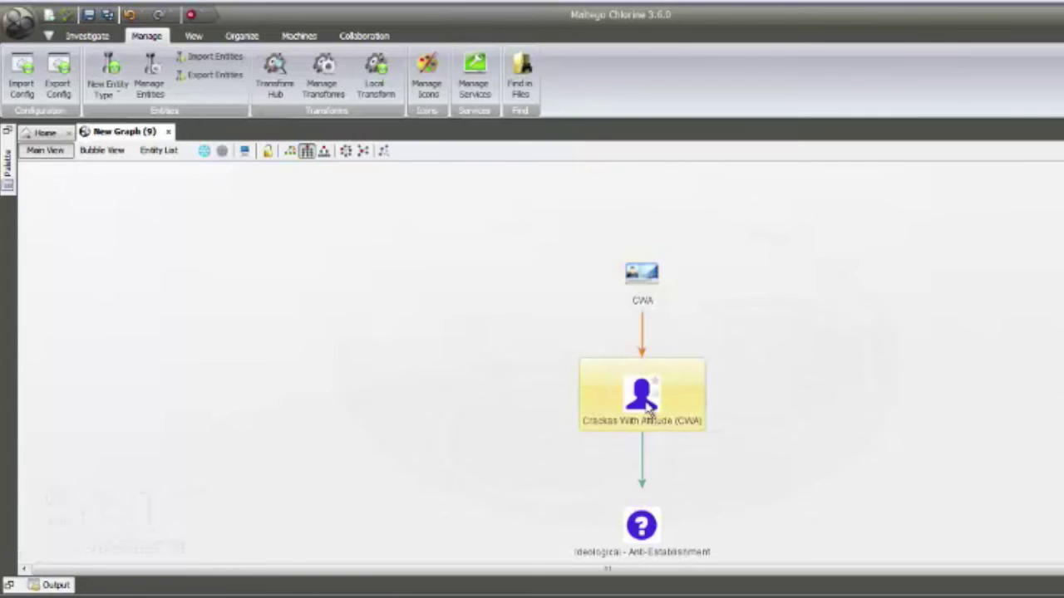
Run Actor to Target Sector to add Utilities, Technology, Retail, Telecommunications and Government
{"action": "right_click", "coordinate": [648, 404]}
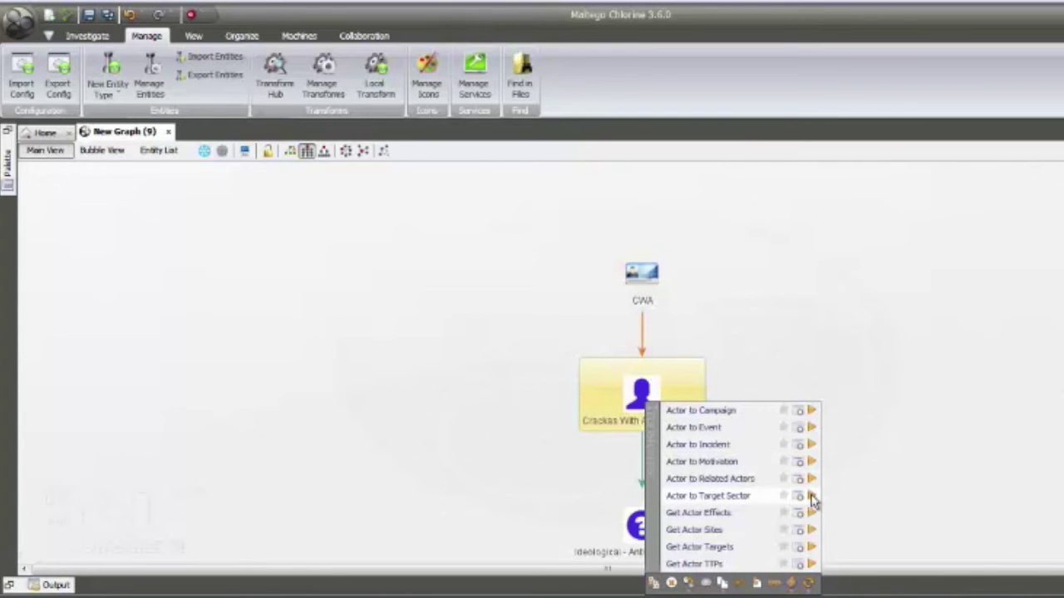
{"action": "left_click", "coordinate": [811, 495]}
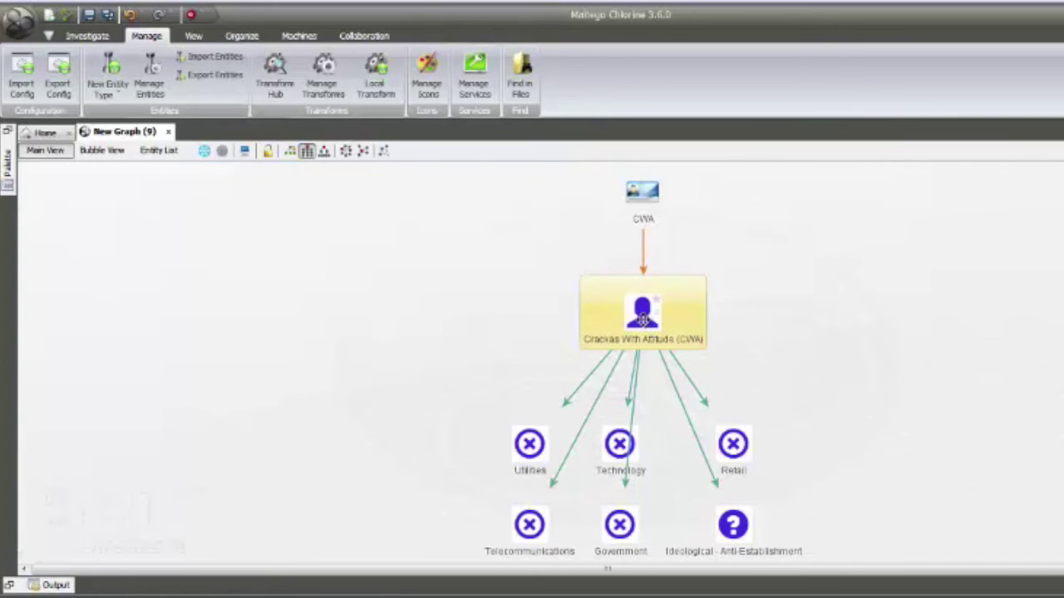
Run Get Actor Sites to add four Twitter accounts and a Facebook page, then list phphax's transforms
{"action": "right_click", "coordinate": [642, 317]}
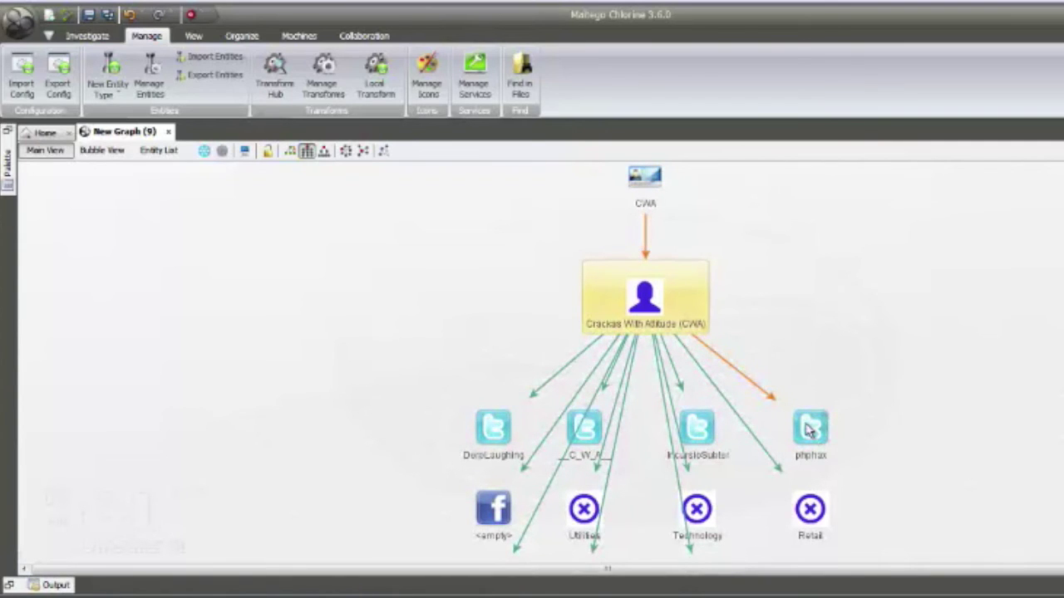
{"action": "left_click", "coordinate": [809, 428]}
{"action": "right_click", "coordinate": [808, 428]}
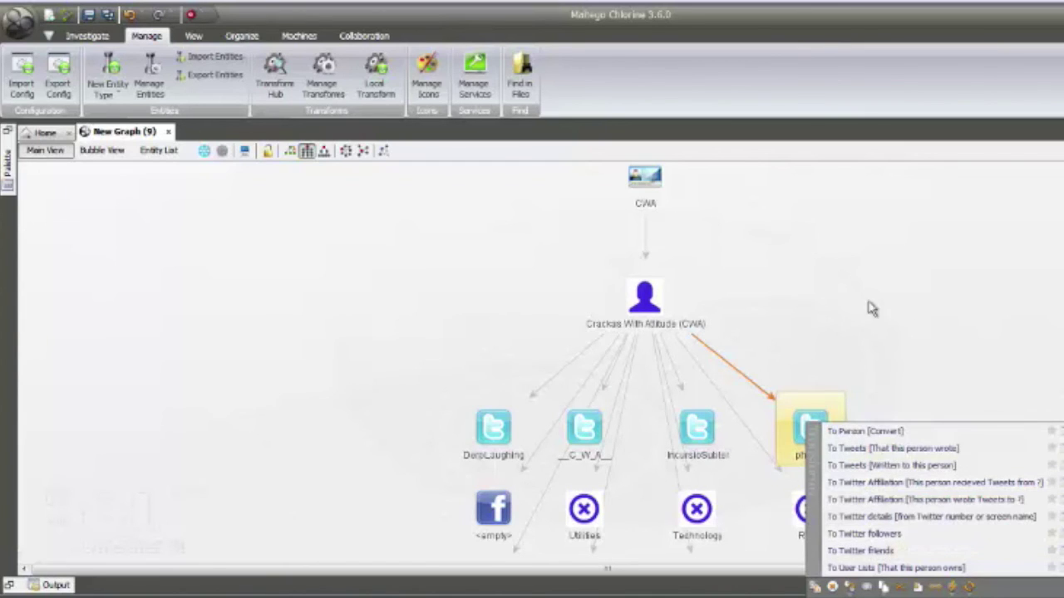
Dismiss the phphax menu and select the actor's Digital Shadows profile URL in its Link property
{"action": "left_click", "coordinate": [601, 283]}
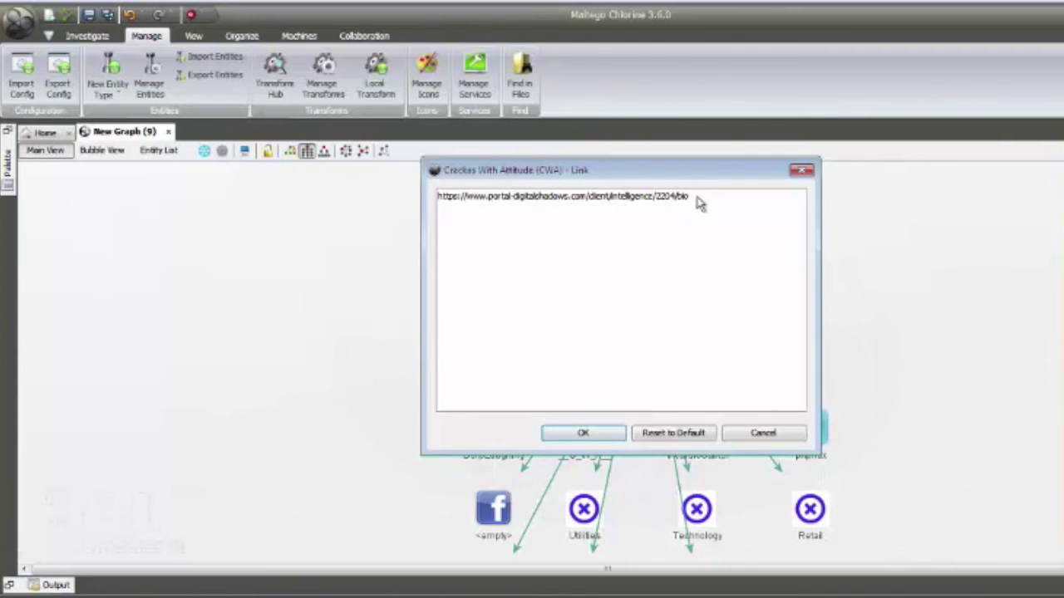
{"action": "triple_click", "coordinate": [490, 196]}
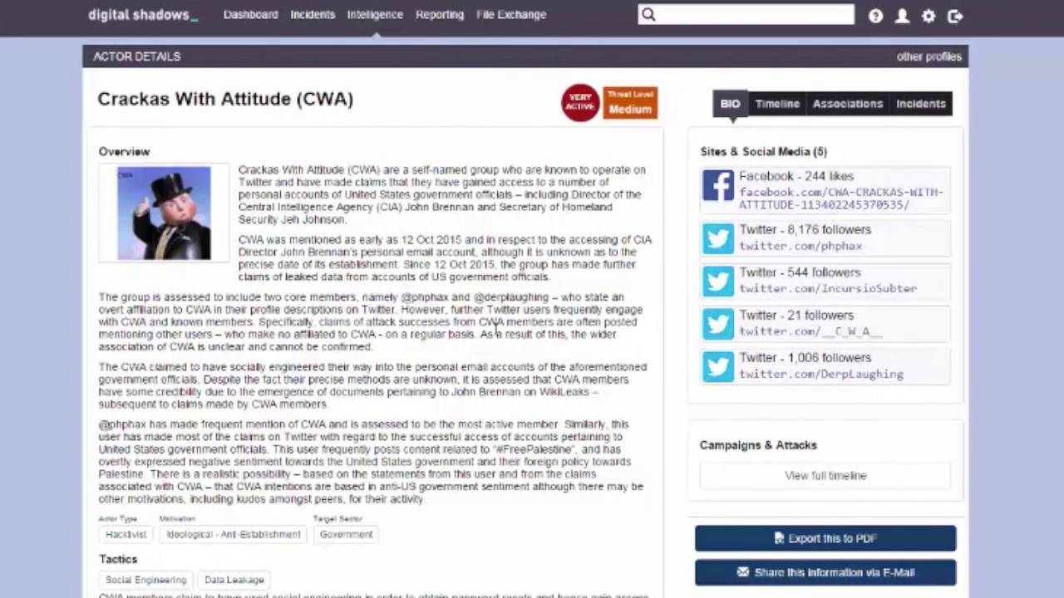
Read through the CWA Bio page, then view its Timeline of October–November 2015 incidents
{"action": "scroll", "coordinate": [496, 330], "scroll_direction": "down", "scroll_amount": 3}
{"action": "scroll", "coordinate": [482, 324], "scroll_direction": "up", "scroll_amount": 3}
{"action": "scroll", "coordinate": [468, 305], "scroll_direction": "down", "scroll_amount": 3}
{"action": "scroll", "coordinate": [468, 305], "scroll_direction": "up", "scroll_amount": 3}
{"action": "scroll", "coordinate": [468, 300], "scroll_direction": "down", "scroll_amount": 5}
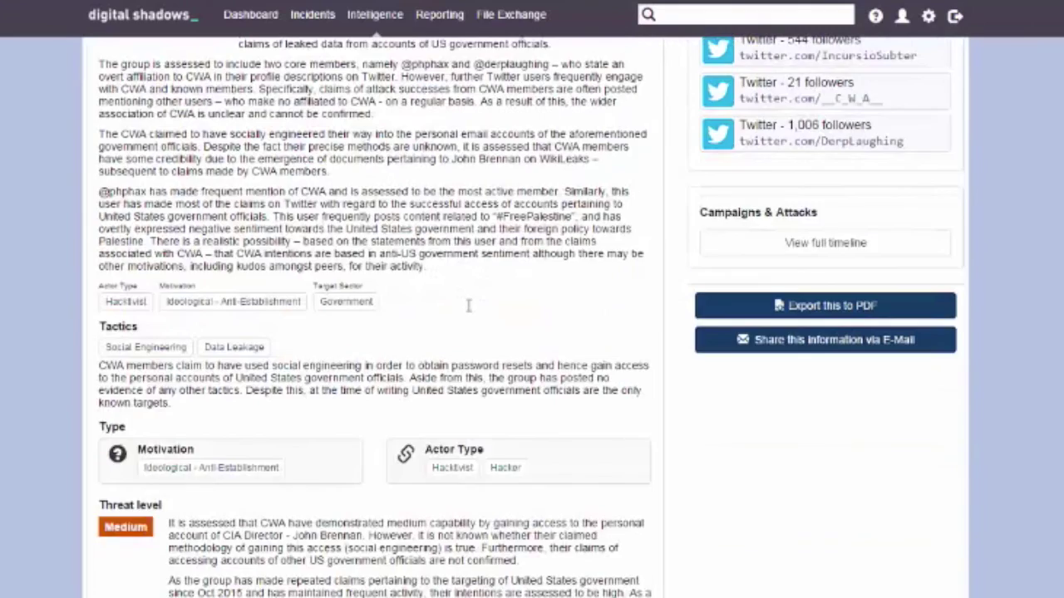
{"action": "scroll", "coordinate": [468, 306], "scroll_direction": "down", "scroll_amount": 5}
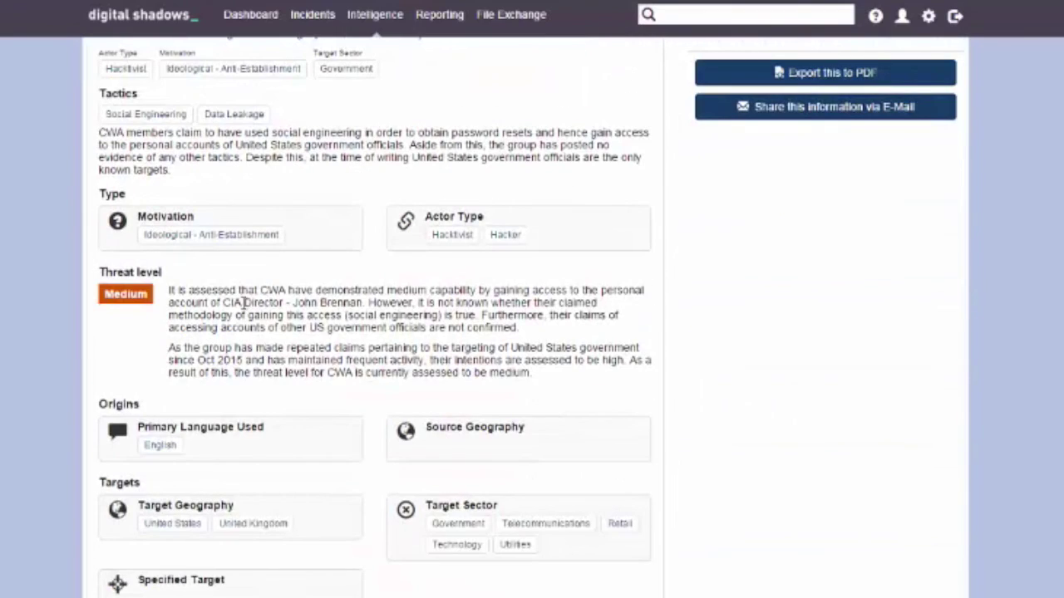
{"action": "scroll", "coordinate": [590, 337], "scroll_direction": "up", "scroll_amount": 8}
{"action": "scroll", "coordinate": [590, 331], "scroll_direction": "up", "scroll_amount": 2}
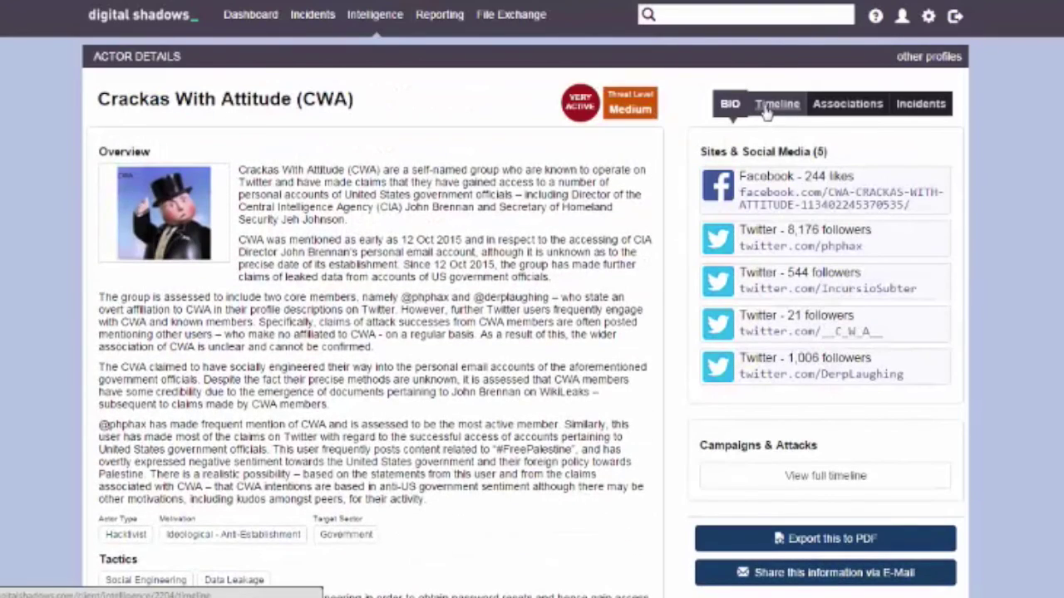
{"action": "left_click", "coordinate": [765, 111]}
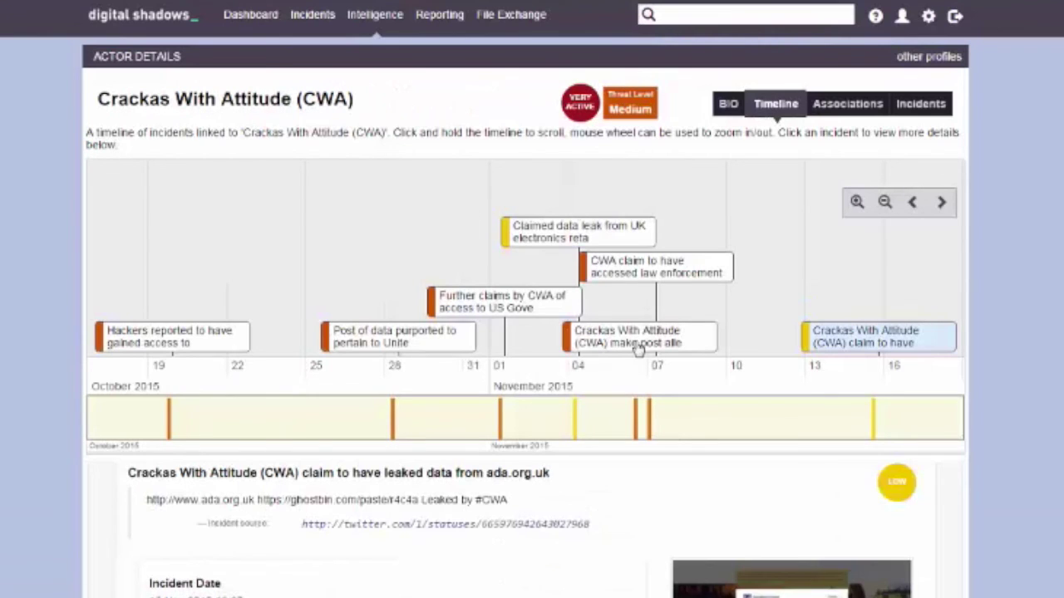